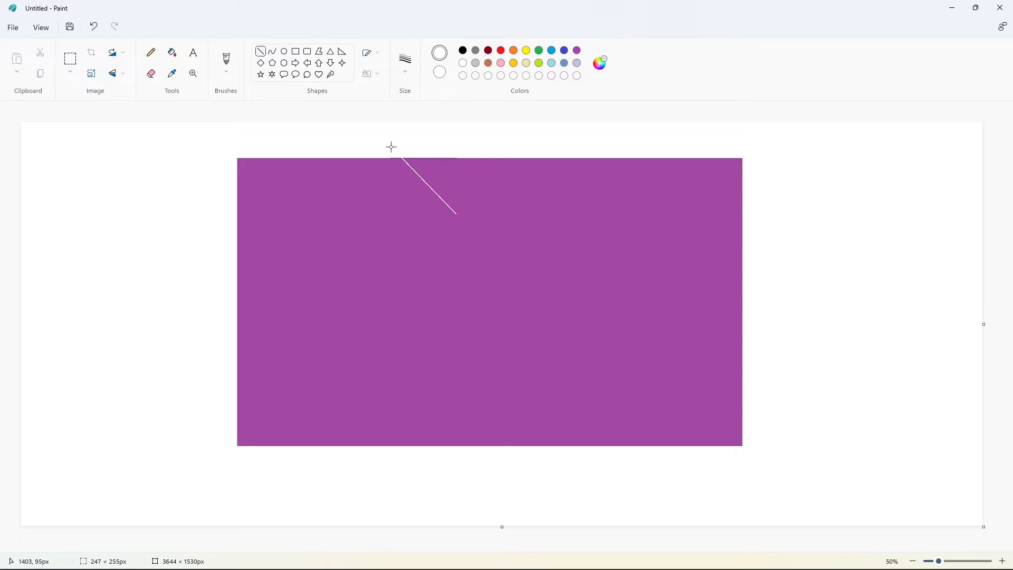
Finish the white V outline at the purple rectangle's upper edge and outline an M-shaped notch at its lower edge with white lines
left_click_drag(457, 213, 521, 150)
left_click_drag(406, 365, 406, 421)
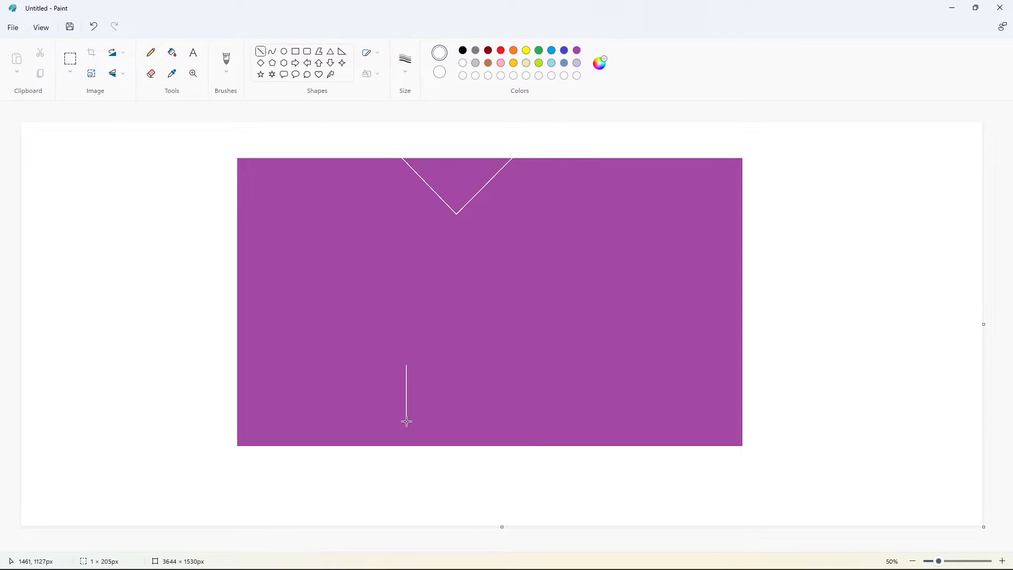
left_click(483, 491)
left_click_drag(407, 365, 507, 365)
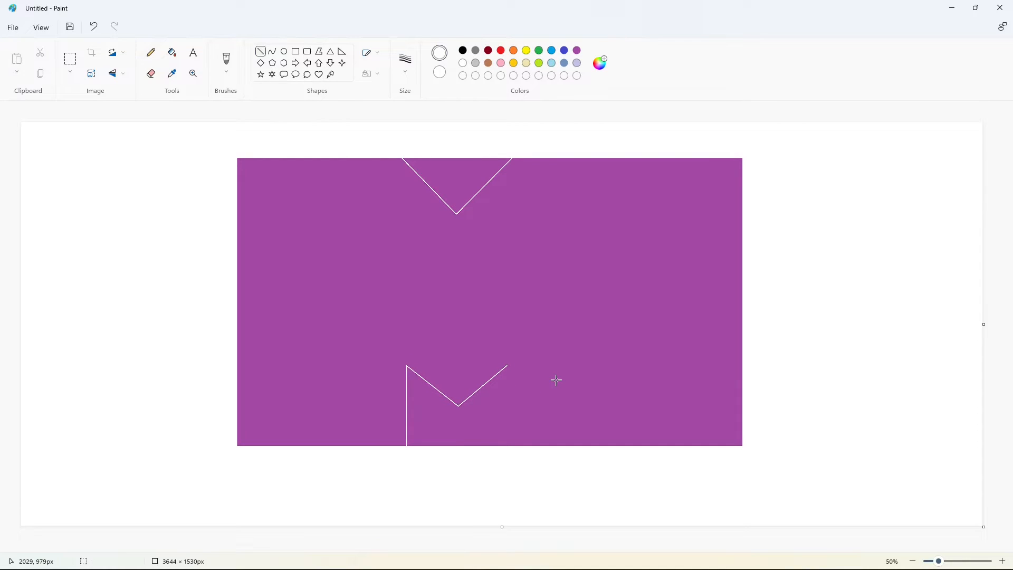
left_click_drag(508, 366, 508, 431)
Draw a white vertical line just inside the rectangle's left edge and fill the cut-off strip and both notches with white
left_click_drag(243, 168, 243, 475)
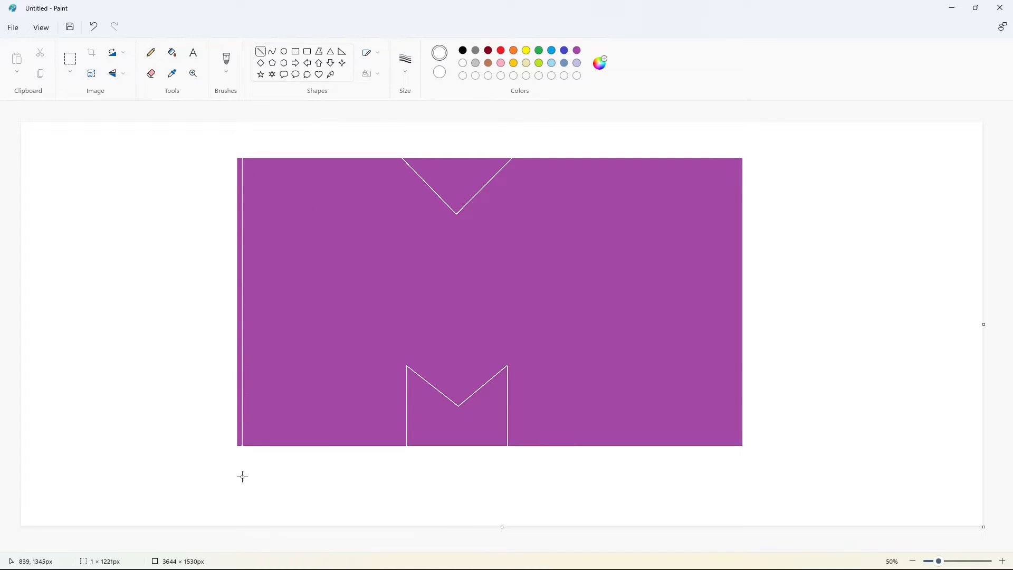
left_click(173, 52)
left_click(242, 164)
left_click(441, 169)
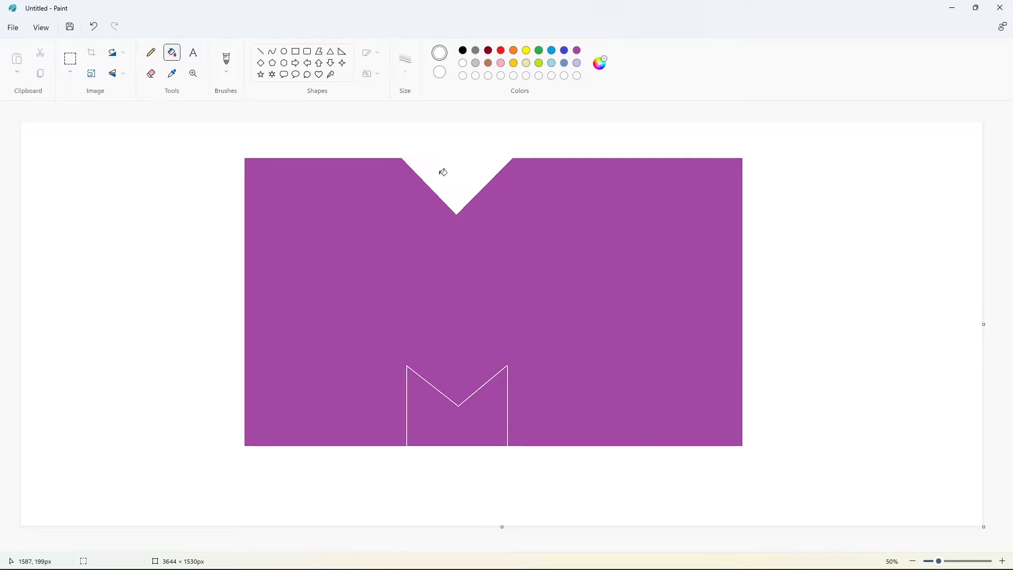
left_click(457, 417)
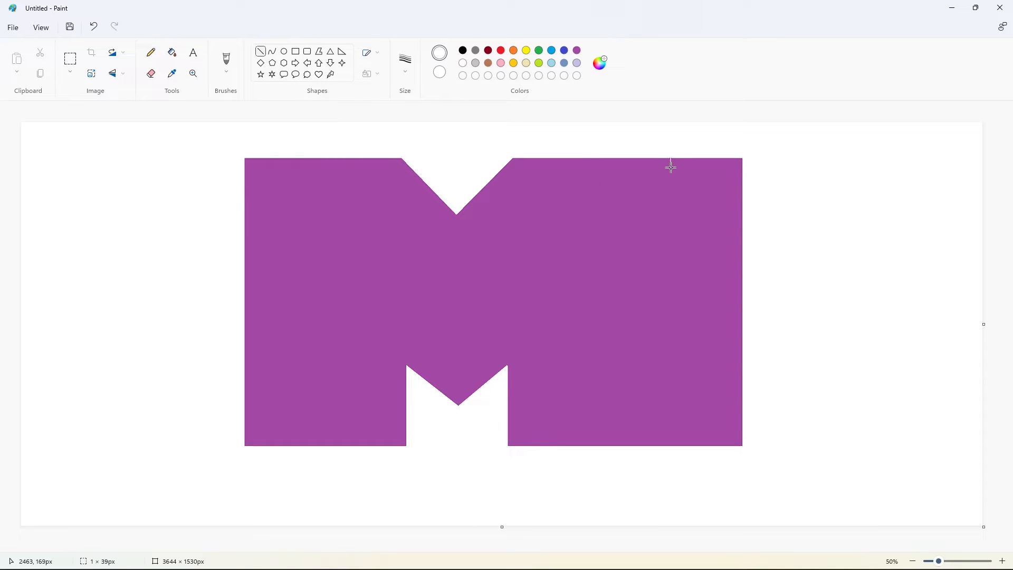
Cut off the M's right side with a vertical white line and white fill, and fill the M with black
left_click_drag(671, 168, 669, 470)
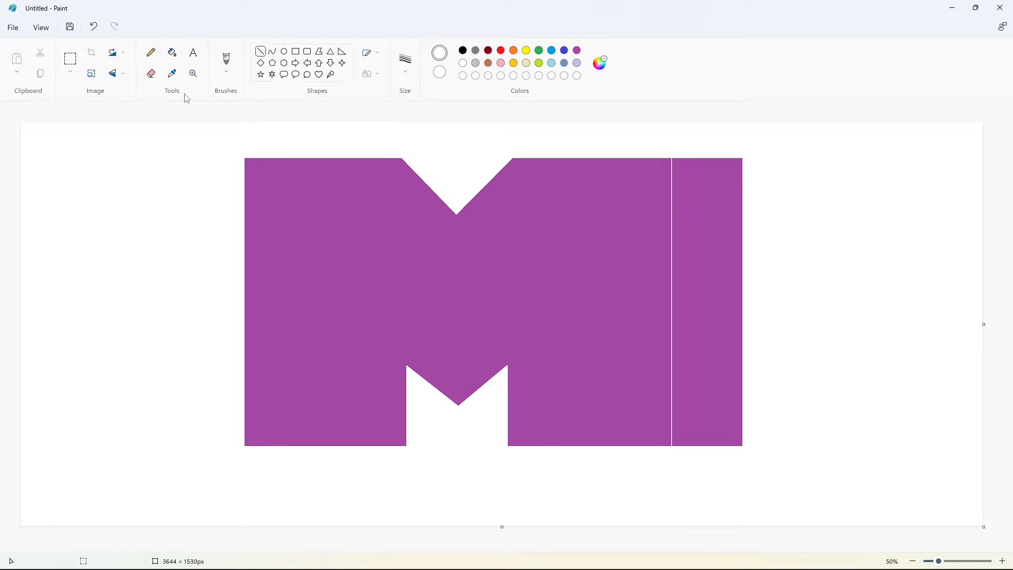
left_click(172, 52)
left_click(707, 348)
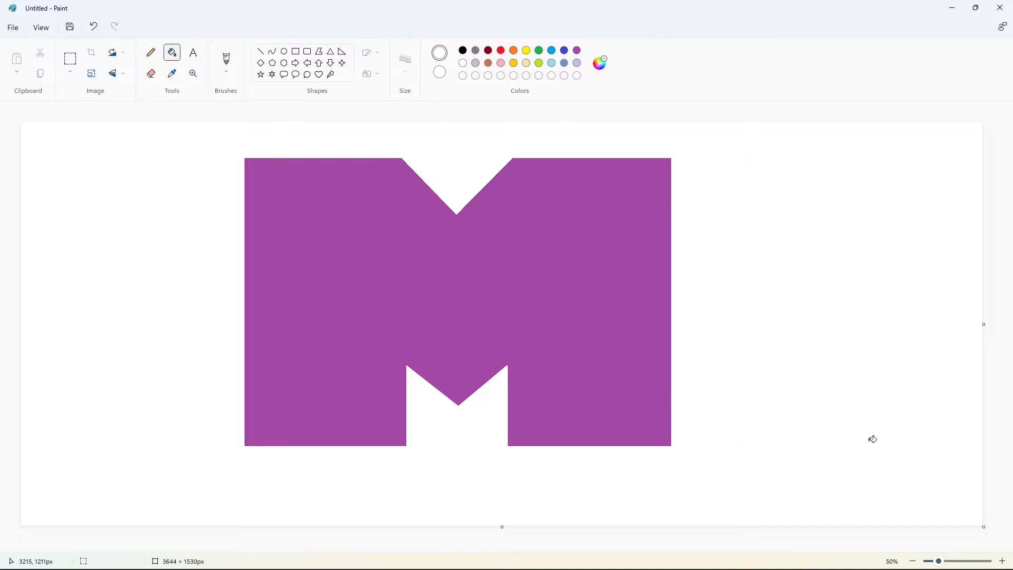
left_click(463, 51)
left_click(337, 290)
Outline a small wedge inside the upper V notch with black lines parallel to its sides and fill it with black
left_click(260, 51)
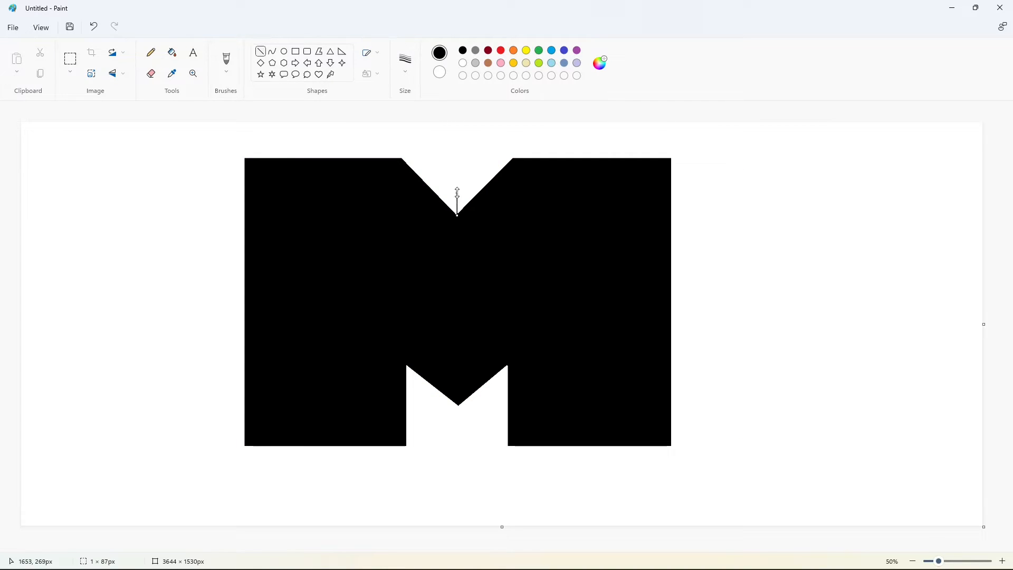
left_click_drag(457, 198, 400, 139)
mouse_move(456, 198)
left_mouse_down()
mouse_move(481, 171)
mouse_move(409, 154)
mouse_move(420, 160)
left_mouse_up()
left_click(172, 52)
left_click(460, 177)
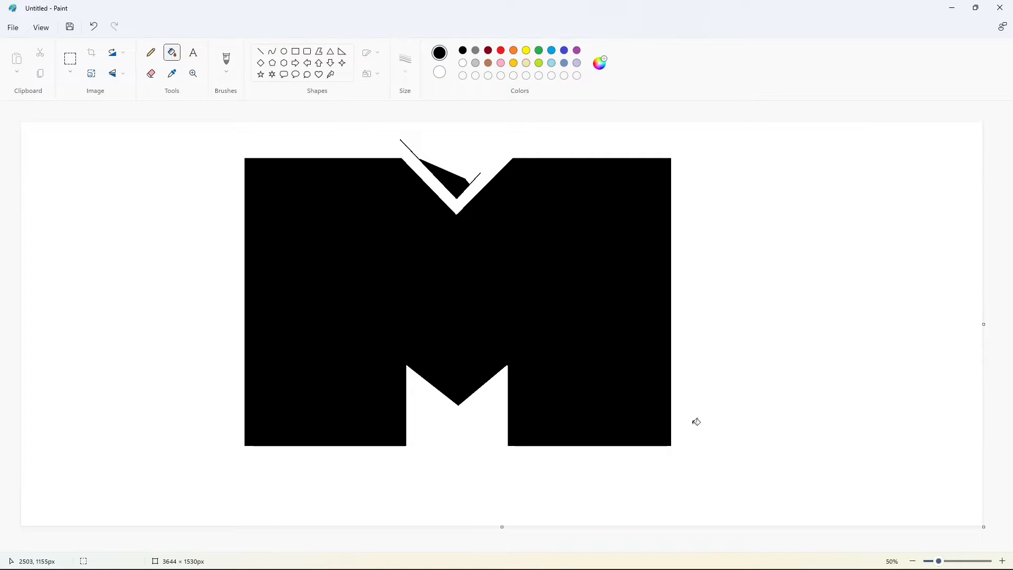
Separate the overhanging line ends from the upper wedge with short white lines and fill them with white
left_click(1002, 561)
left_click_drag(457, 549, 626, 549)
left_click(261, 52)
left_click(464, 63)
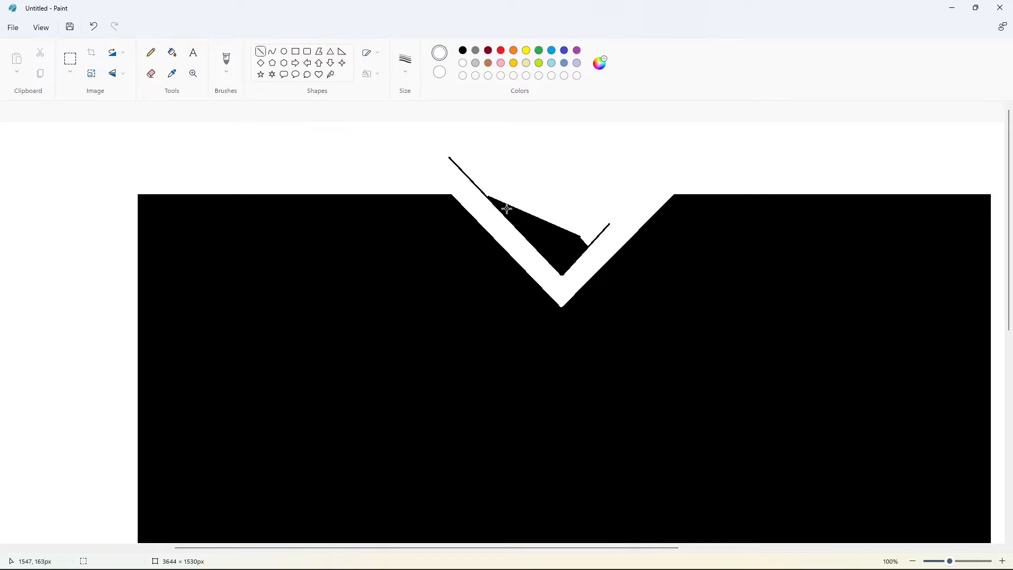
left_click_drag(502, 199, 471, 187)
left_click_drag(587, 242, 595, 252)
left_click(172, 52)
left_click(467, 175)
left_click(604, 230)
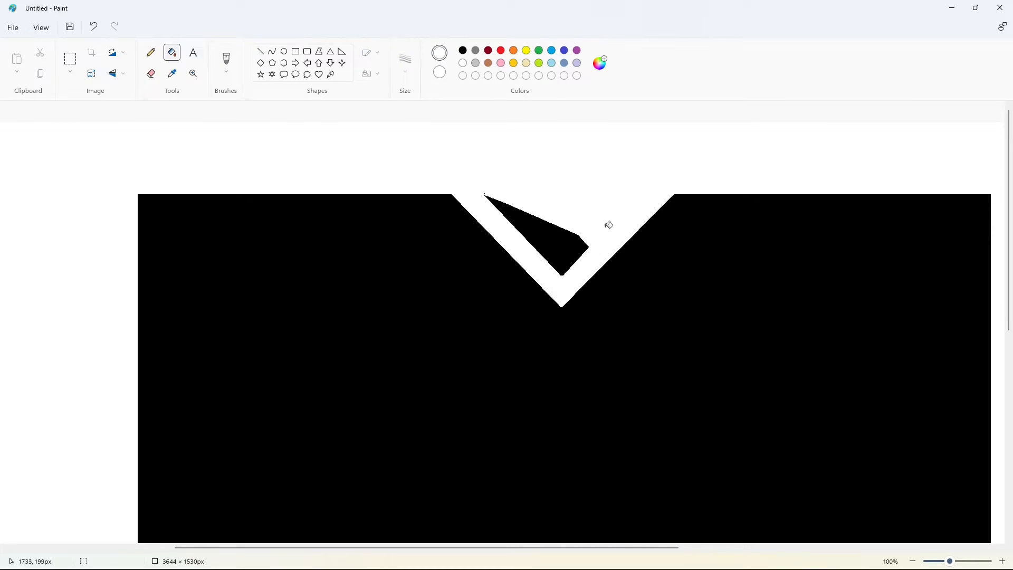
Touch up the lower tip of the black wedge in the upper notch with a short line
left_click(260, 52)
scroll(740, 364, "down", 2)
left_click(464, 51)
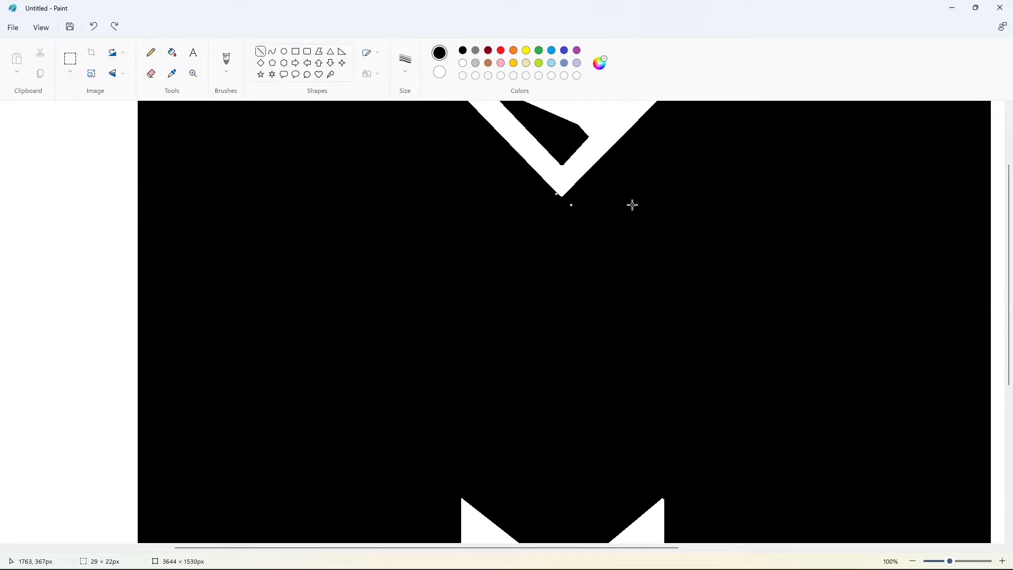
scroll(811, 342, "down", 2)
scroll(810, 342, "down", 1, "ctrl")
left_click(1005, 559)
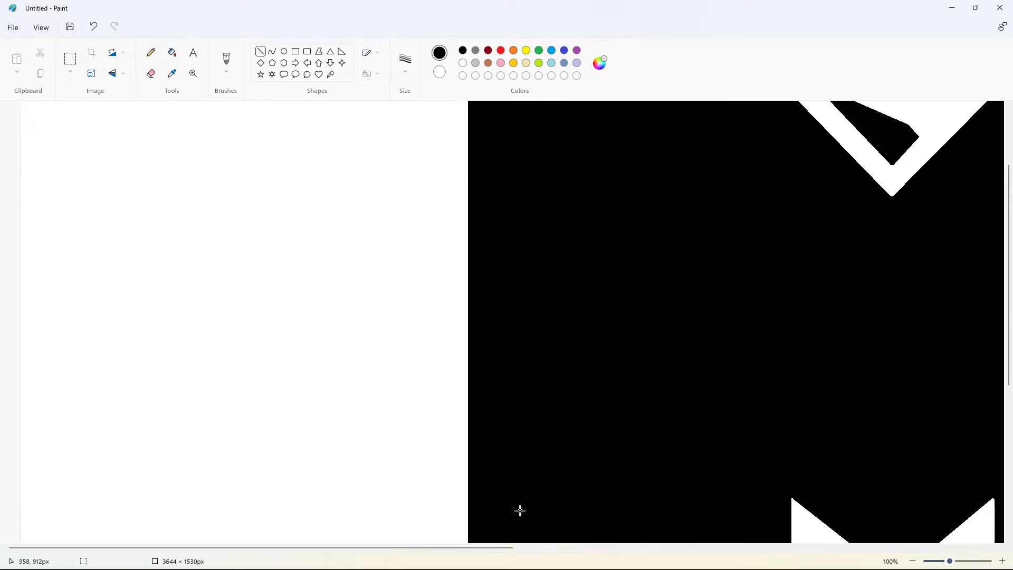
left_click_drag(630, 165, 640, 155)
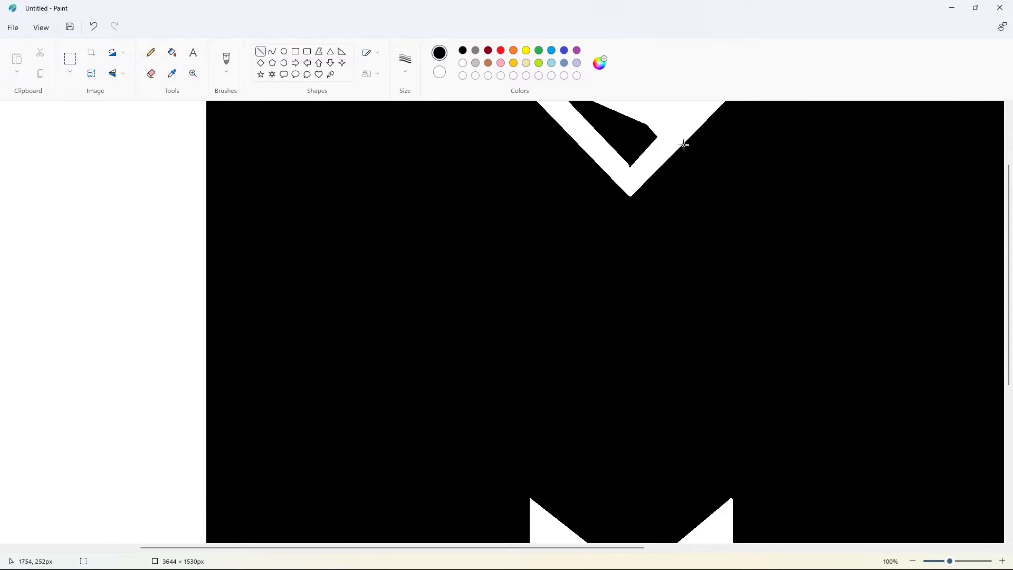
left_click(637, 171)
left_click(705, 260)
left_click(913, 561)
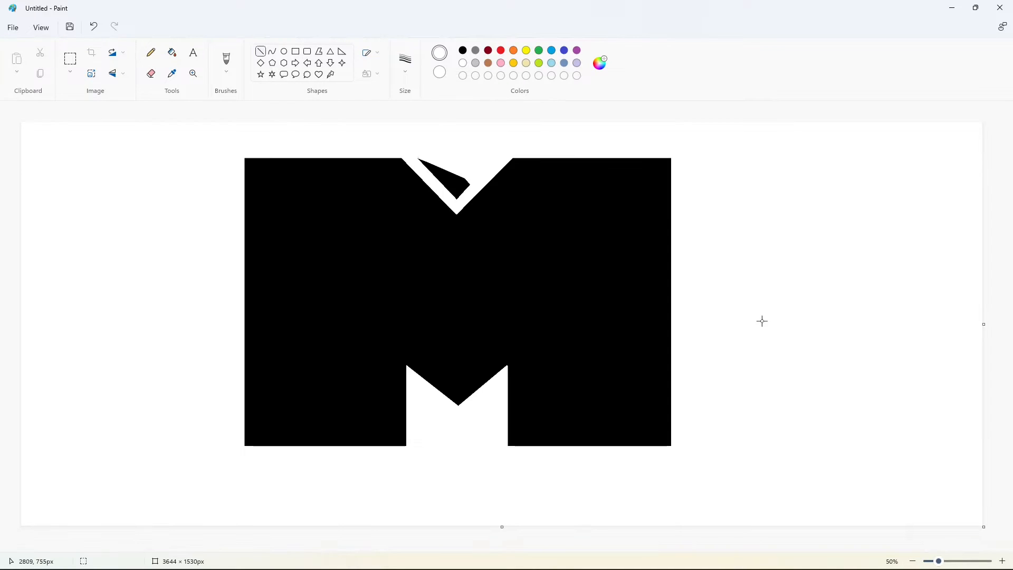
Draw a slanted black line and two vertical black lines in the left half of the lower notch as an inner wedge outline
left_click(467, 50)
left_click_drag(416, 389, 452, 417)
left_click_drag(419, 386, 419, 470)
key("ctrl+z")
mouse_move(418, 408)
left_mouse_down()
mouse_move(418, 454)
mouse_move(439, 471)
left_mouse_up()
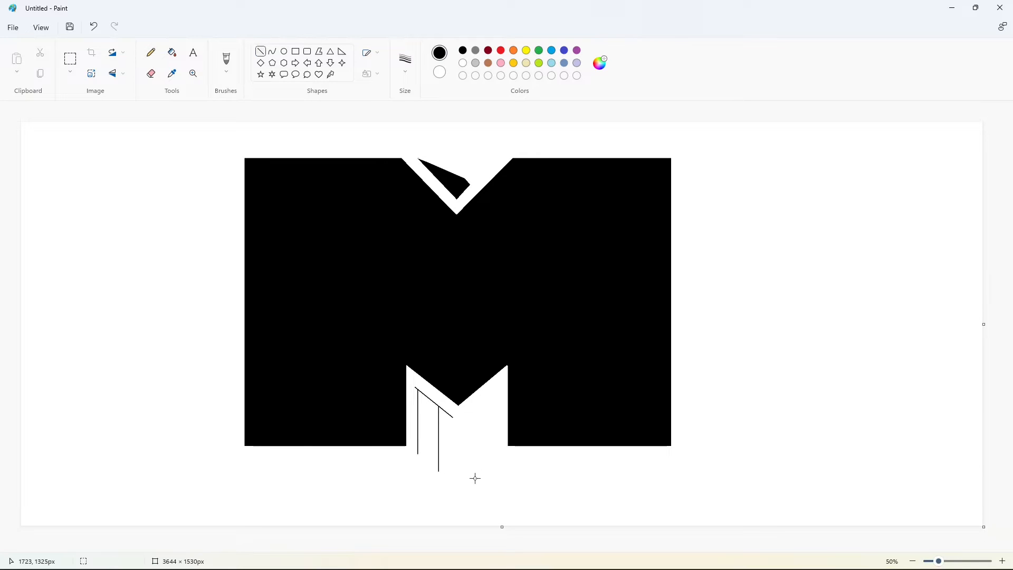
Close the lower-left wedge with a horizontal black line level with the M's base and fill it with black
left_click(1003, 561)
scroll(554, 546, "down", 5)
left_click_drag(496, 548, 613, 544)
left_click_drag(545, 434, 596, 435)
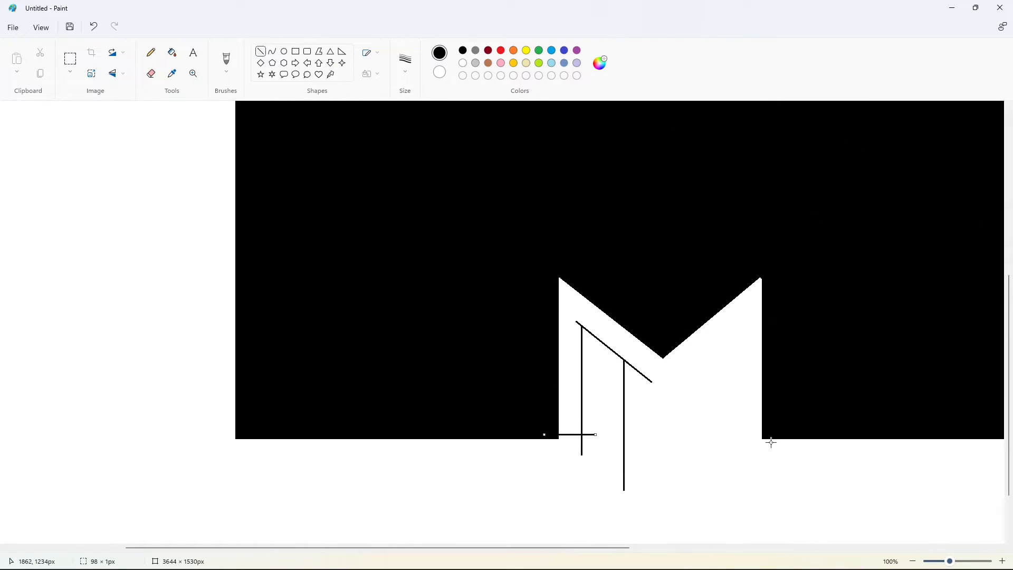
left_click(172, 52)
left_click(600, 356)
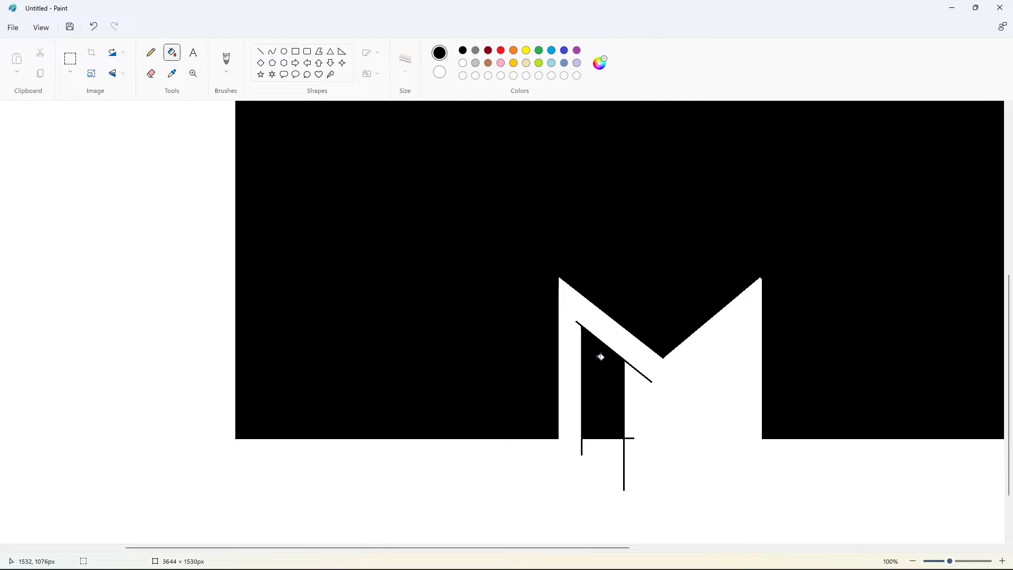
Separate the overhanging line ends from the lower-left wedge with white lines and fill them with white
left_click(463, 63)
left_click(261, 52)
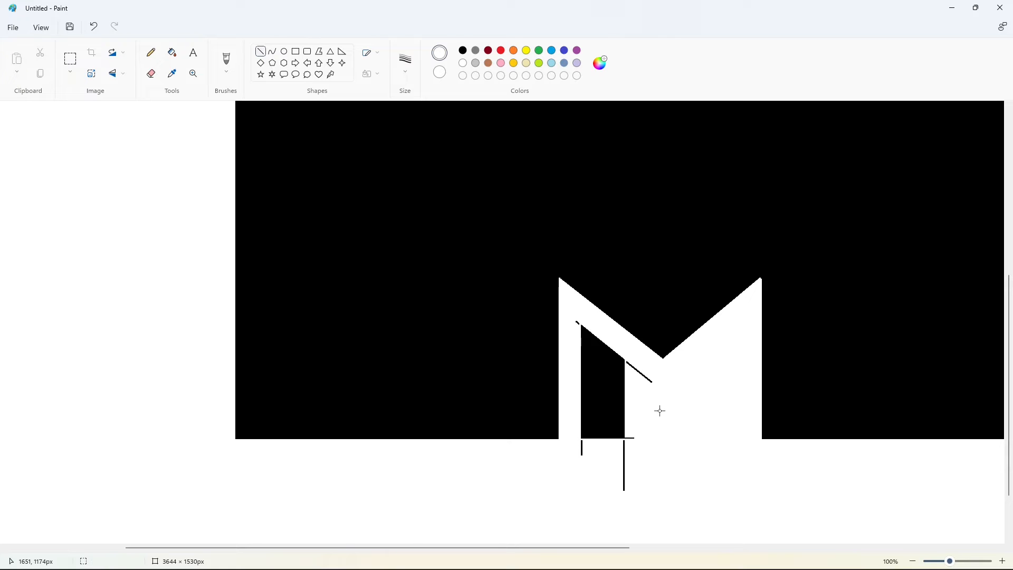
left_click(193, 73)
left_click(660, 408)
left_click(913, 561)
left_click(397, 392)
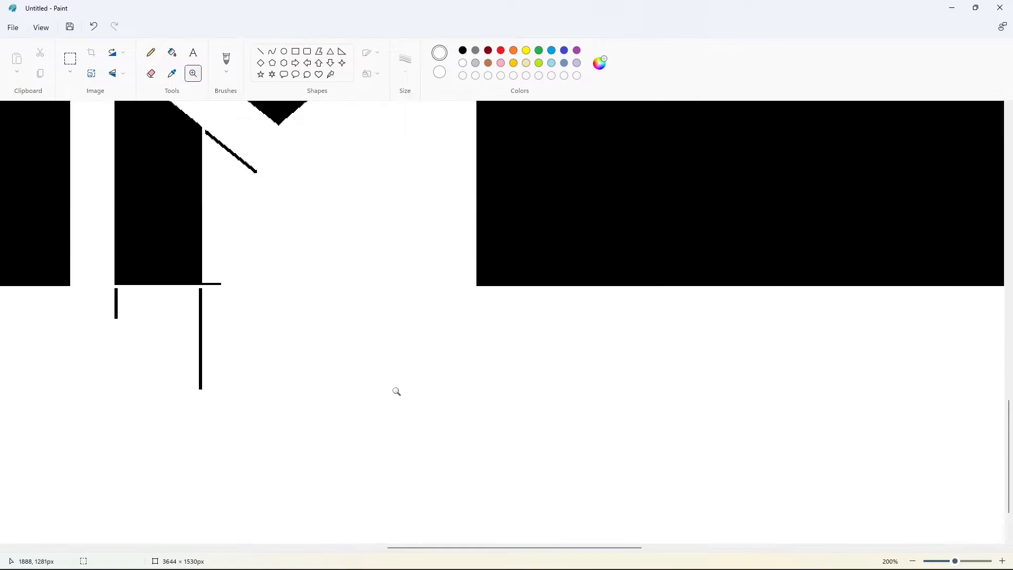
left_click(912, 561)
left_click(260, 52)
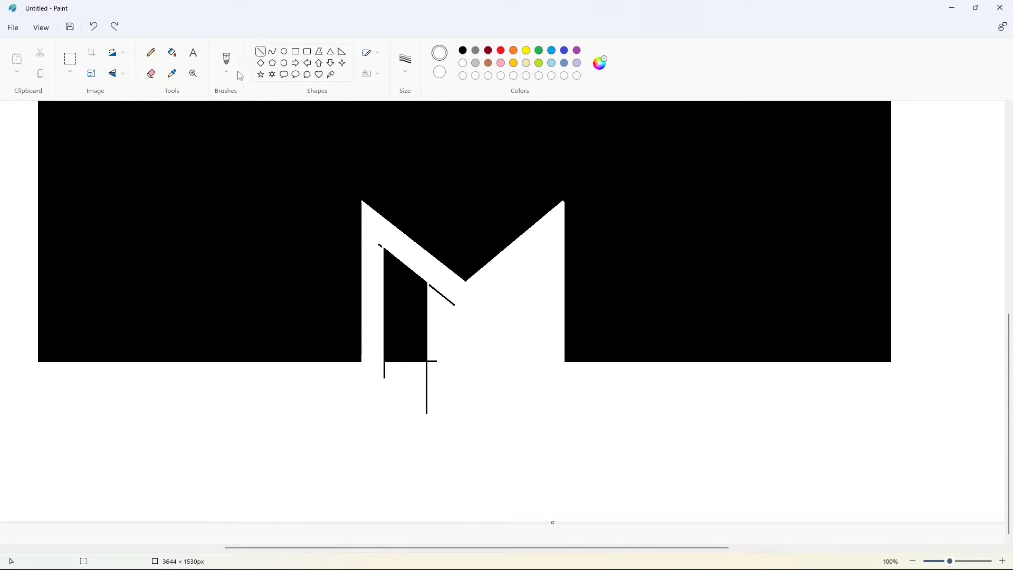
left_click(430, 341)
left_click(172, 52)
left_click(380, 243)
left_click(440, 291)
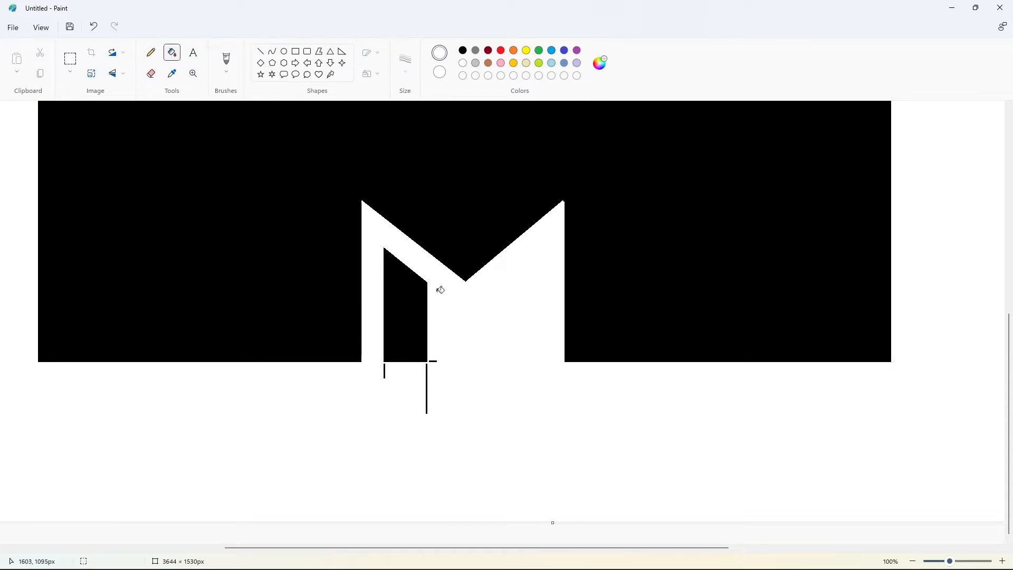
left_click(428, 368)
scroll(388, 367, "up", 1)
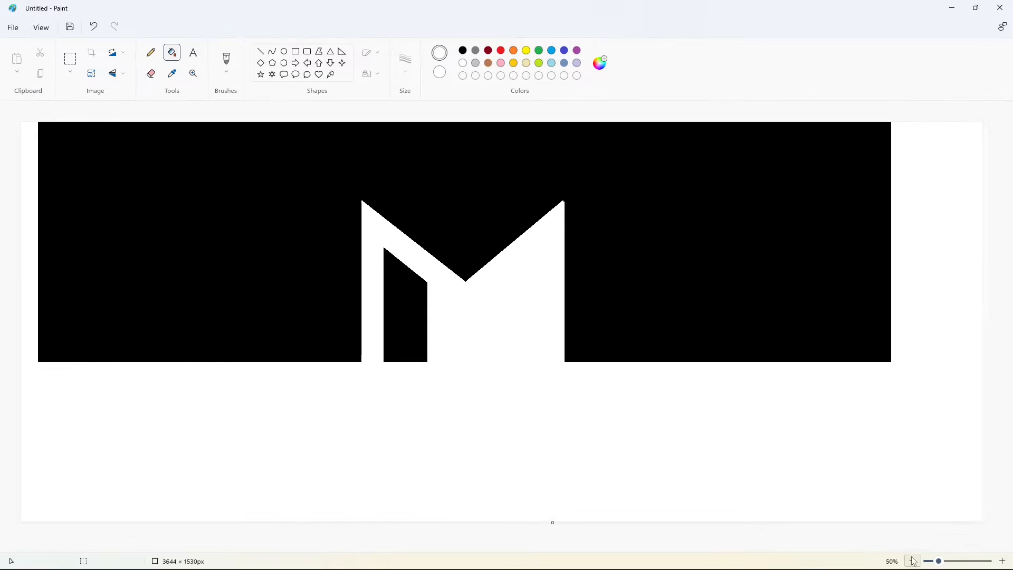
Outline a small triangular wedge with a cut corner in the right half of the lower notch using black lines
scroll(388, 366, "down", 3)
left_click(260, 51)
left_click(463, 50)
mouse_move(495, 388)
left_mouse_down()
mouse_move(460, 417)
mouse_move(499, 401)
left_mouse_up()
key("Right")
key("Right")
key("Right")
key("Right")
key("Right")
left_click(523, 383)
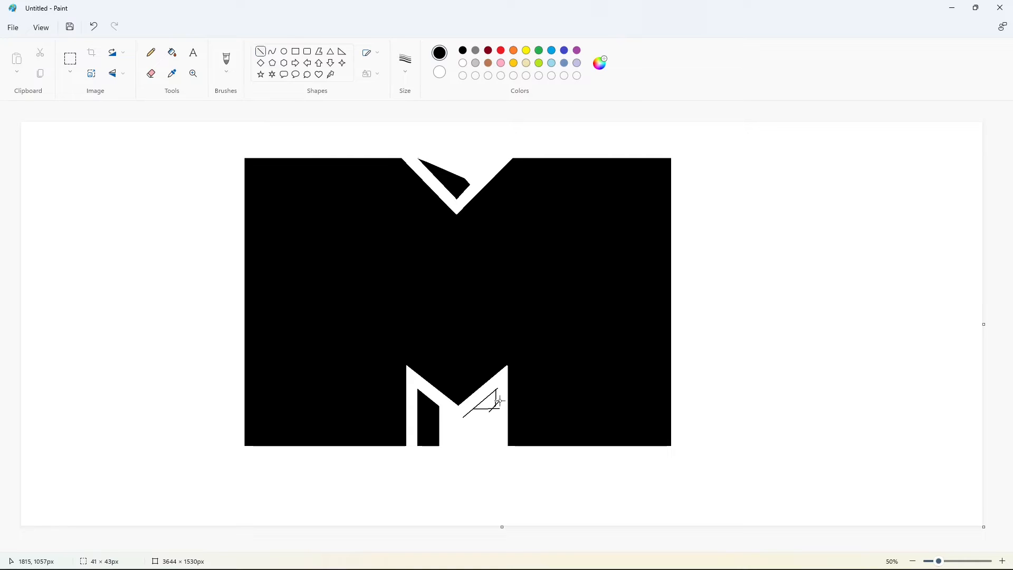
key("Left")
key("Left")
left_click(568, 403)
Fill the small wedge in the right half of the lower notch with black
left_click(1002, 561)
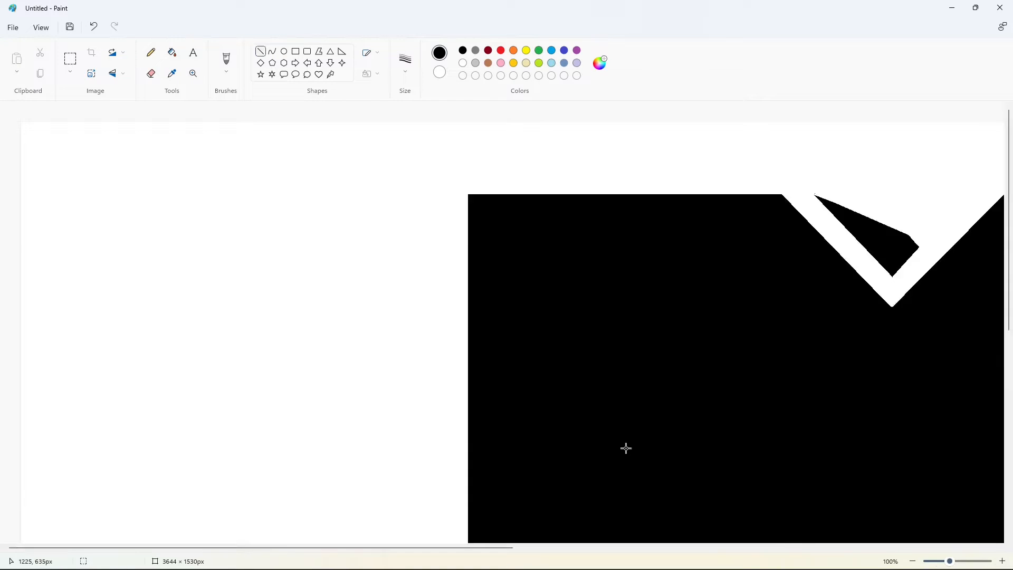
scroll(626, 448, "down", 3)
left_click_drag(493, 548, 768, 551)
left_click(172, 53)
left_click(425, 465)
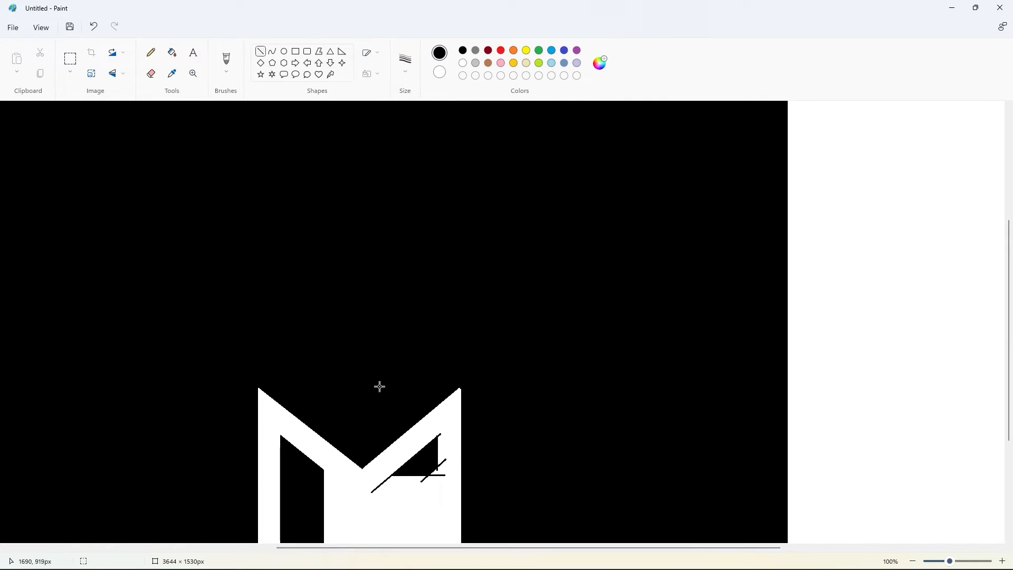
Remove the overhanging line ends around the lower-right wedge with white lines, white fill and the eraser
left_click(462, 62)
mouse_move(379, 477)
left_mouse_down()
mouse_move(436, 477)
mouse_move(443, 465)
left_mouse_up()
left_click(173, 53)
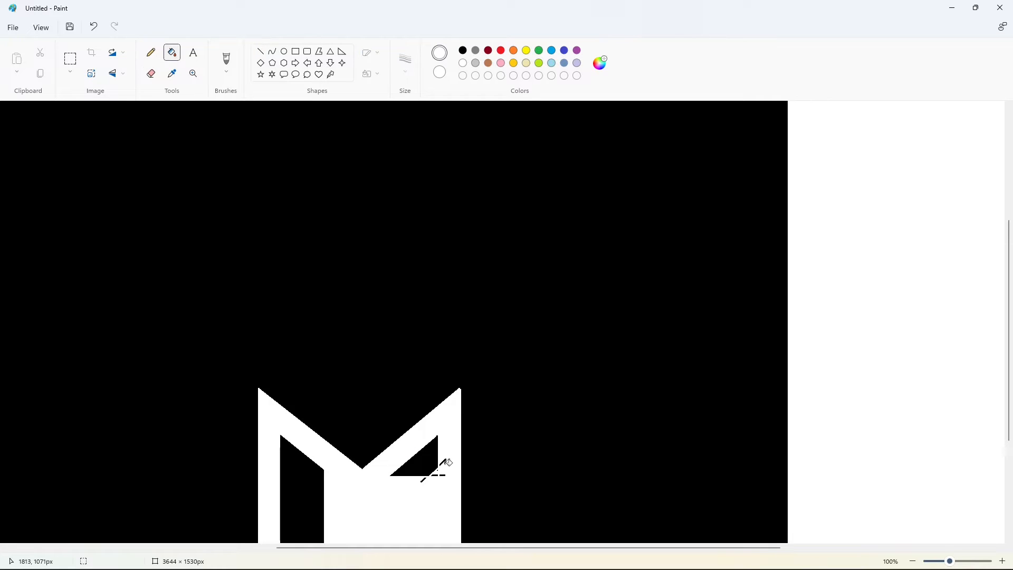
left_click(151, 74)
key("ctrl+minus")
Draw a purple rectangle about 277 × 1223 px beside the M's right edge, nudge it slightly right and fill it with purple
left_click(295, 51)
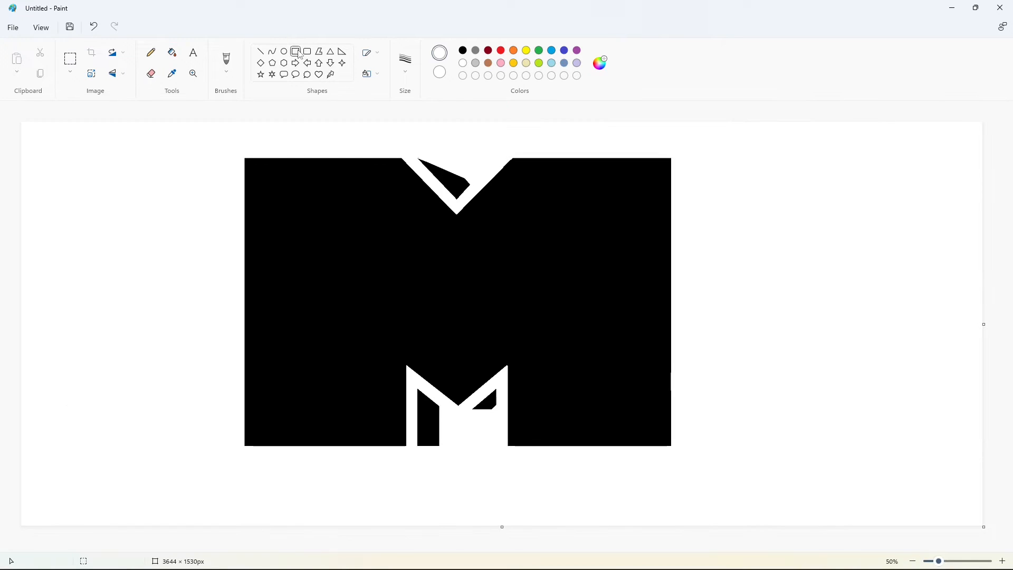
left_click_drag(678, 152, 750, 474)
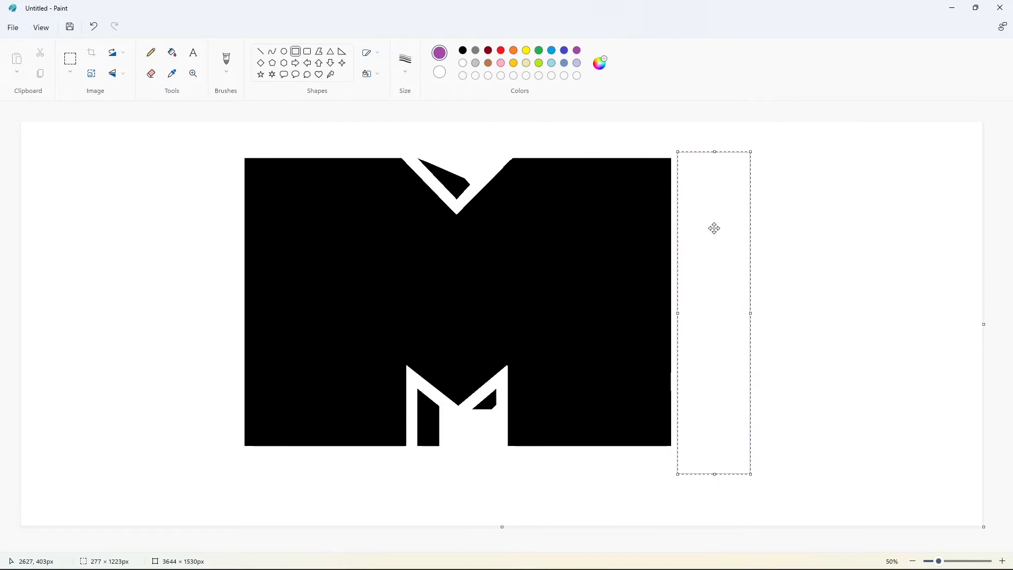
key("Right")
key("Right")
key("Right")
key("Right")
key("Right")
key("Right")
key("Right")
key("Right")
key("Right")
key("Right")
key("Right")
key("Right")
key("Right")
key("Right")
left_click(867, 249)
left_click(172, 52)
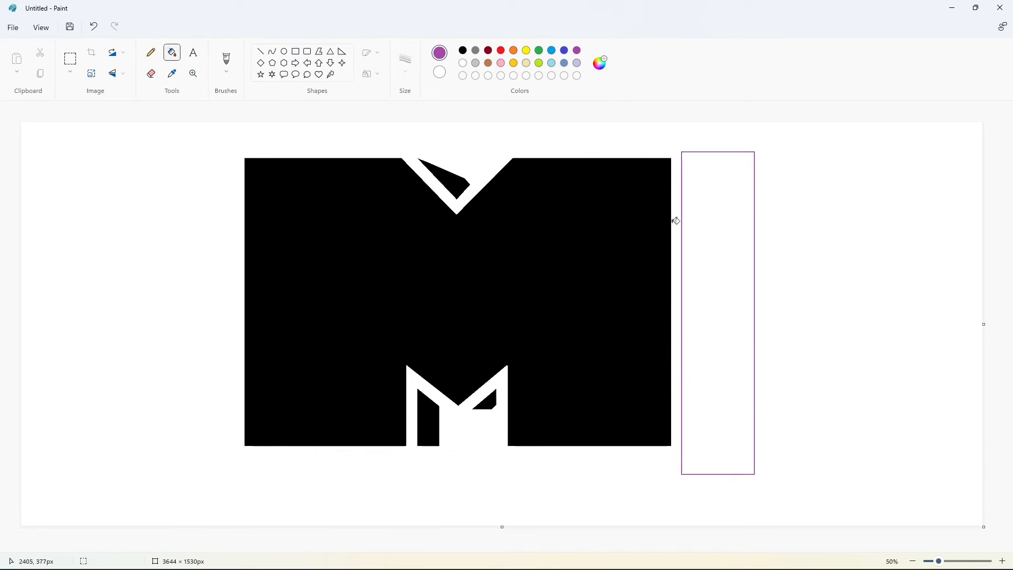
left_click(688, 221)
Split the purple rectangle with a vertical white line nudged left and fill its right part with white, leaving a narrow strip
left_click(260, 51)
left_click(463, 62)
left_click_drag(714, 152, 713, 488)
key("Left")
key("Left")
key("Left")
key("Left")
key("Left")
key("Left")
key("Left")
key("Left")
key("Left")
key("Left")
key("Left")
key("Left")
key("Left")
key("Left")
key("Left")
key("Left")
left_click(179, 56)
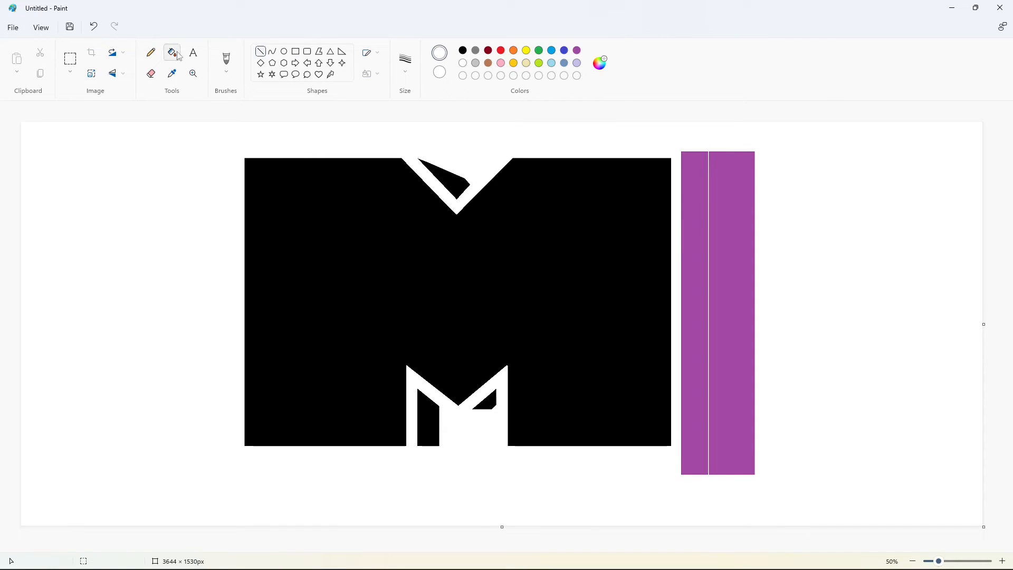
left_click(733, 238)
Trim the purple strip's lower end level with the M's base using a horizontal white line and white fill
left_click(1002, 561)
left_click_drag(510, 548, 888, 548)
scroll(660, 327, "down", 5)
left_click(261, 51)
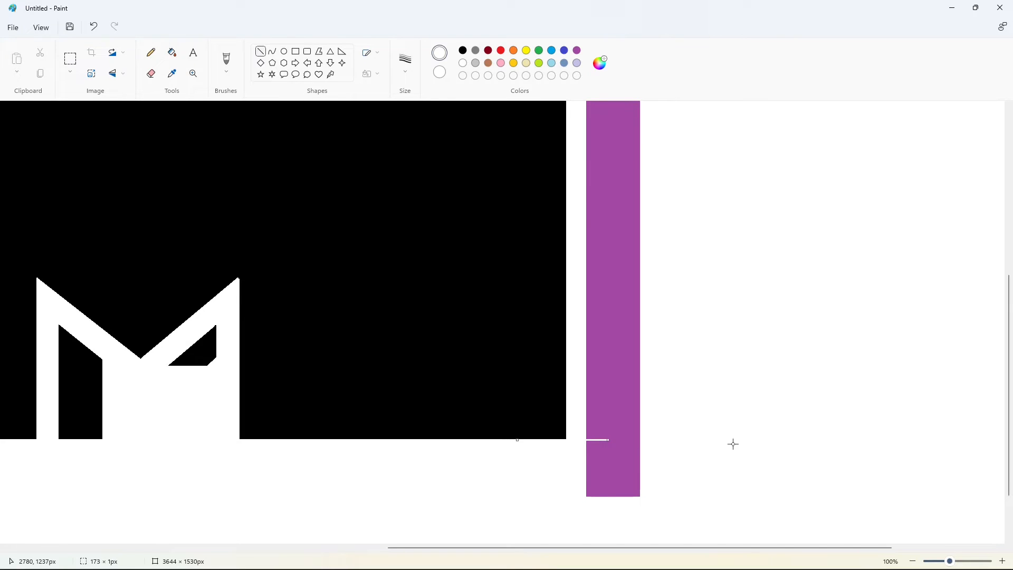
left_click(172, 52)
Trim the purple strip's upper end level with the M's top using a horizontal white line and white fill
scroll(683, 432, "up", 6)
left_click(261, 53)
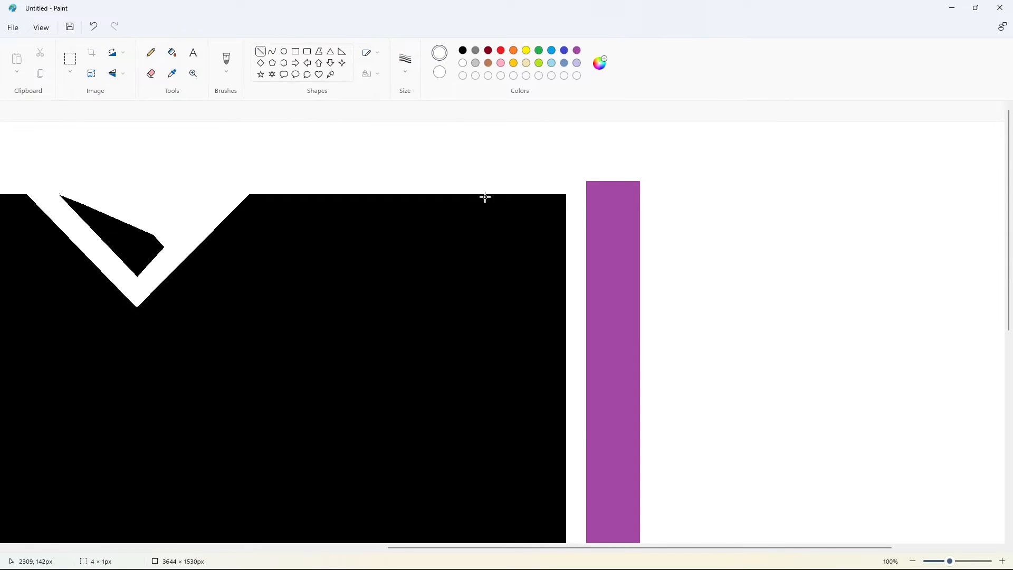
left_click_drag(486, 197, 577, 193)
left_click(173, 53)
Cut the purple strip's upper end at a slant descending to the right with a white line and white fill
left_click(913, 561)
left_click(260, 51)
left_click_drag(712, 178, 657, 143)
left_click(172, 52)
Fill the M and the narrow strip beside it with purple, keeping the small inner wedges black
left_click(462, 50)
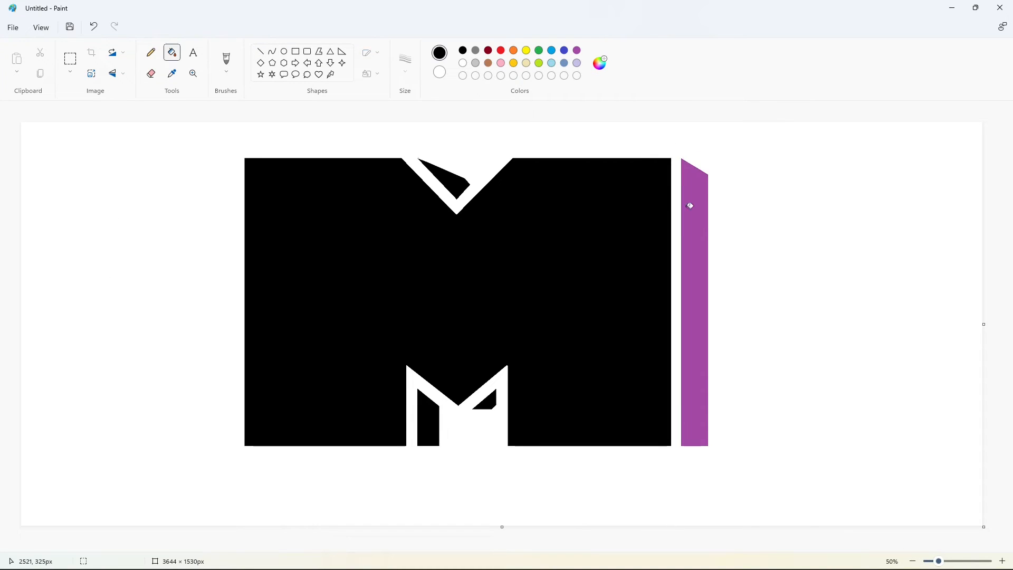
left_click(690, 205)
left_click(578, 50)
left_click(604, 219)
left_click(694, 226)
Draw the T's rounded upper hump and left arm as black curves over the M's lower right half
left_click(273, 51)
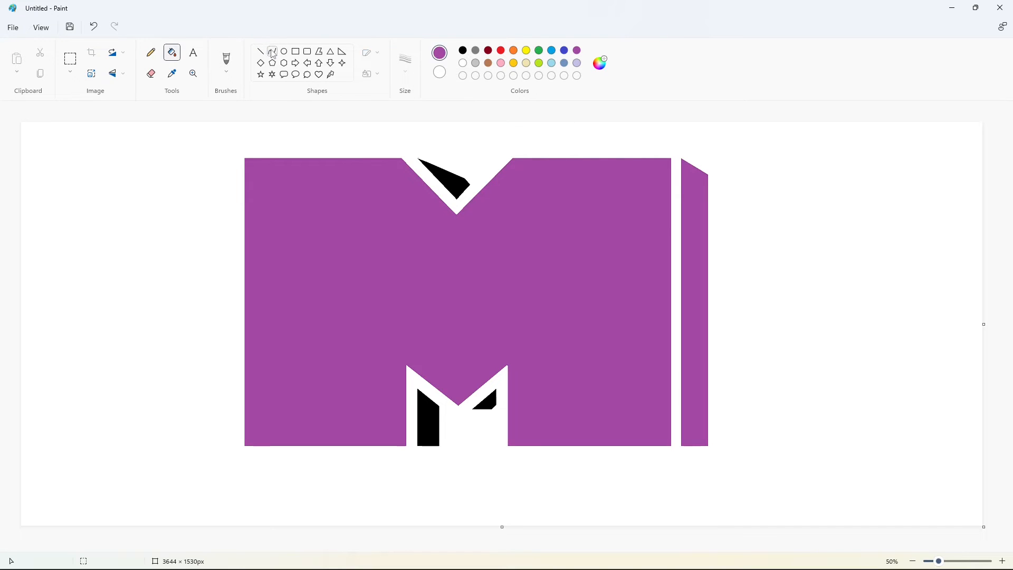
left_click(463, 50)
mouse_move(554, 247)
left_mouse_down()
mouse_move(522, 265)
mouse_move(533, 249)
mouse_move(523, 245)
mouse_move(464, 299)
mouse_move(460, 327)
mouse_move(519, 297)
mouse_move(534, 313)
mouse_move(530, 438)
left_mouse_up()
left_click(481, 296)
left_click(504, 282)
left_click(450, 304)
left_click(447, 321)
left_click(385, 321)
left_click(471, 331)
left_click(491, 318)
Draw the inner corner under the T's left arm and the left edge of its stem as black curves
left_click(578, 316)
left_click(527, 292)
left_click(536, 299)
left_click(606, 306)
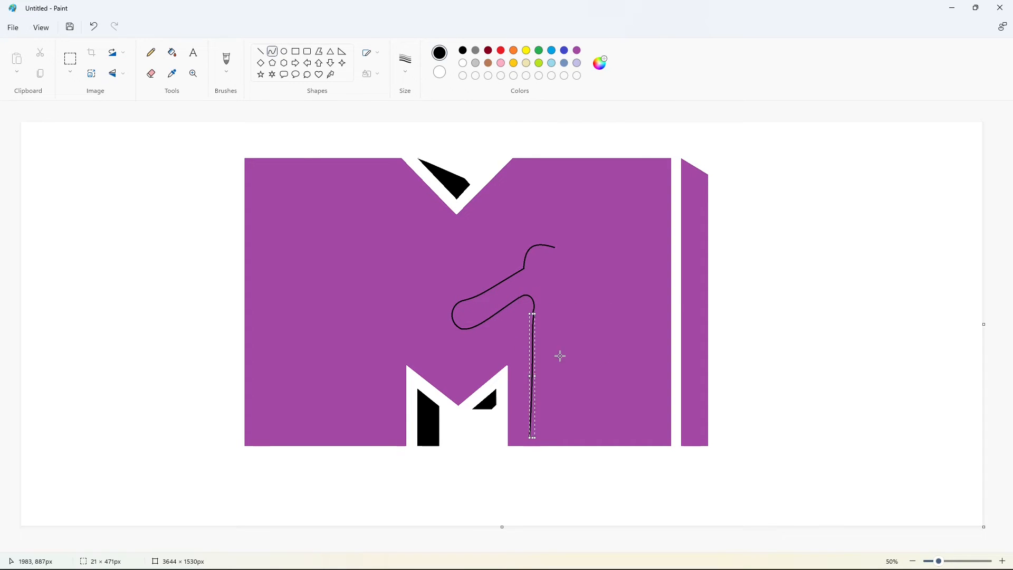
left_click(606, 355)
key("ctrl+z")
mouse_move(519, 298)
left_mouse_down()
mouse_move(533, 314)
mouse_move(530, 441)
mouse_move(554, 472)
mouse_move(568, 441)
mouse_move(564, 287)
left_mouse_up()
left_click(528, 293)
left_click(536, 300)
left_click(565, 301)
left_click(533, 334)
left_click(533, 349)
left_click(575, 347)
Close the T's stem with a rounded black curve that extends slightly below the M's base
left_click(528, 453)
left_click(537, 476)
left_click(617, 459)
left_click(563, 466)
left_click(568, 462)
left_click(607, 460)
Draw the right edge of the T's stem with black curves, running up from the rounded foot to the crossbar
left_click(572, 433)
left_click(565, 404)
left_click(608, 394)
left_click(566, 359)
left_click(567, 343)
left_click(596, 337)
left_click(567, 292)
left_click(590, 296)
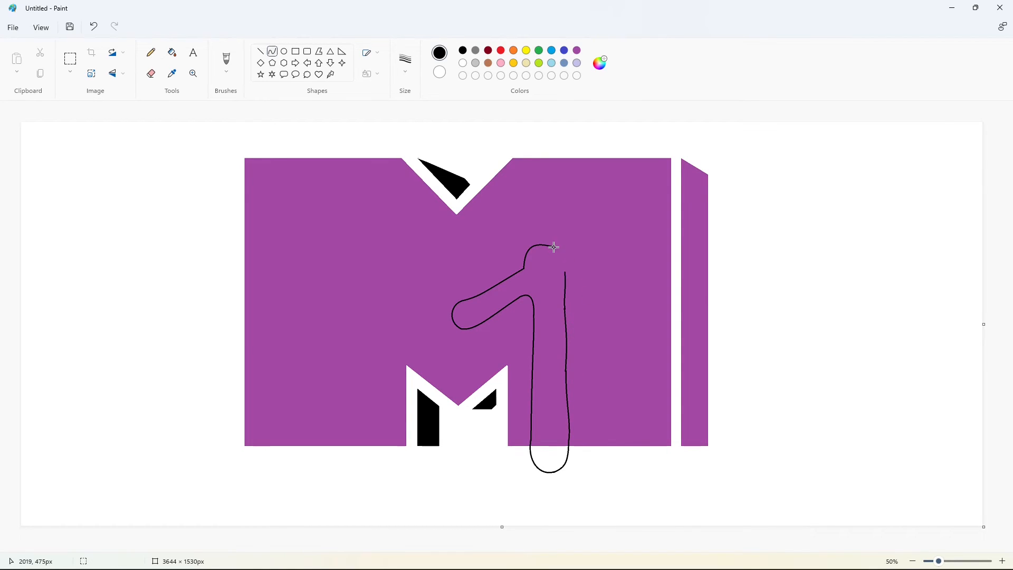
Outline the upper edge and rounded tip of the T's right arm, rising to the right, with black curves
mouse_move(553, 247)
left_mouse_down()
mouse_move(614, 224)
mouse_move(565, 269)
mouse_move(584, 258)
left_mouse_up()
left_click(572, 239)
left_click(622, 227)
left_click(594, 219)
left_click(595, 218)
left_click(642, 225)
left_click(621, 231)
left_click(612, 242)
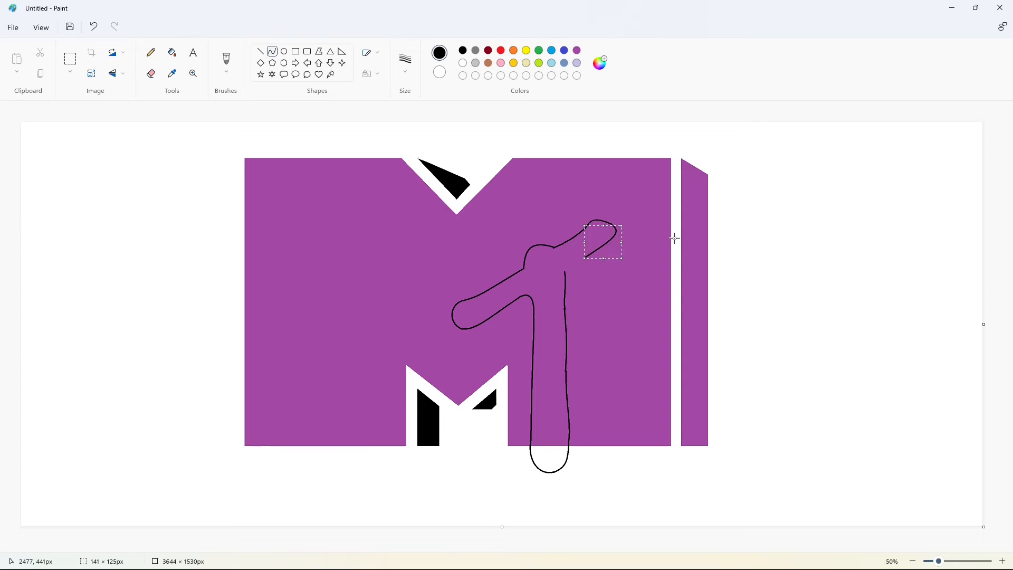
Undo the last arm curve and redraw the right arm's underside down to the stem
key("ctrl+z")
left_click_drag(613, 226, 566, 272)
left_click(617, 231)
left_click(588, 257)
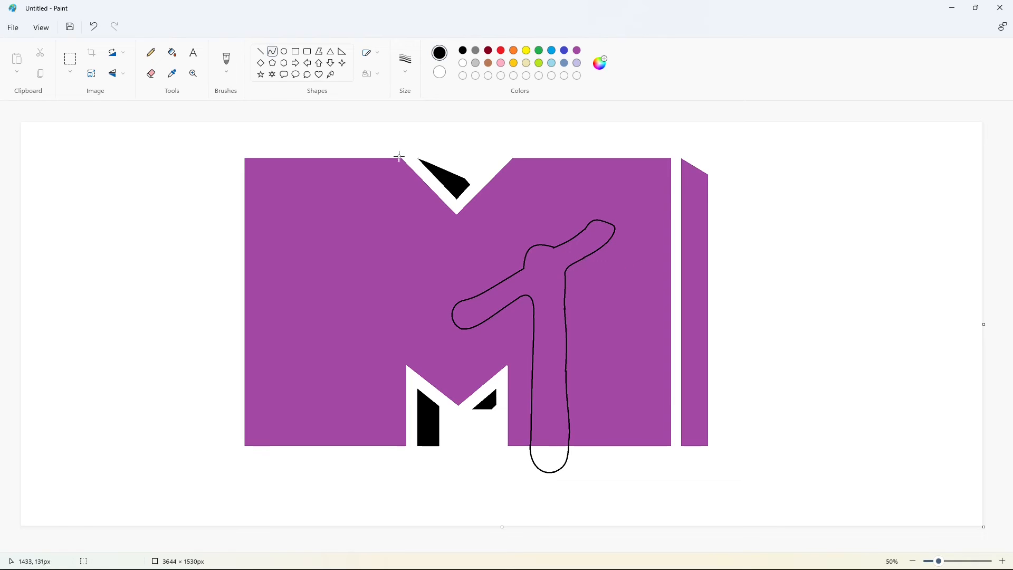
Try to fill the T's right arm with black
left_click(172, 52)
left_click(592, 240)
key("ctrl+z")
key("ctrl+z")
Redraw the curve joining the right arm's underside to the stem, and fill the whole T with black
left_click(272, 52)
left_click_drag(585, 257, 565, 271)
left_click(172, 52)
left_click(551, 270)
left_click(547, 447)
Draw the V's rounded left tip and outer left edge as black curves to the right of the T
left_click(272, 52)
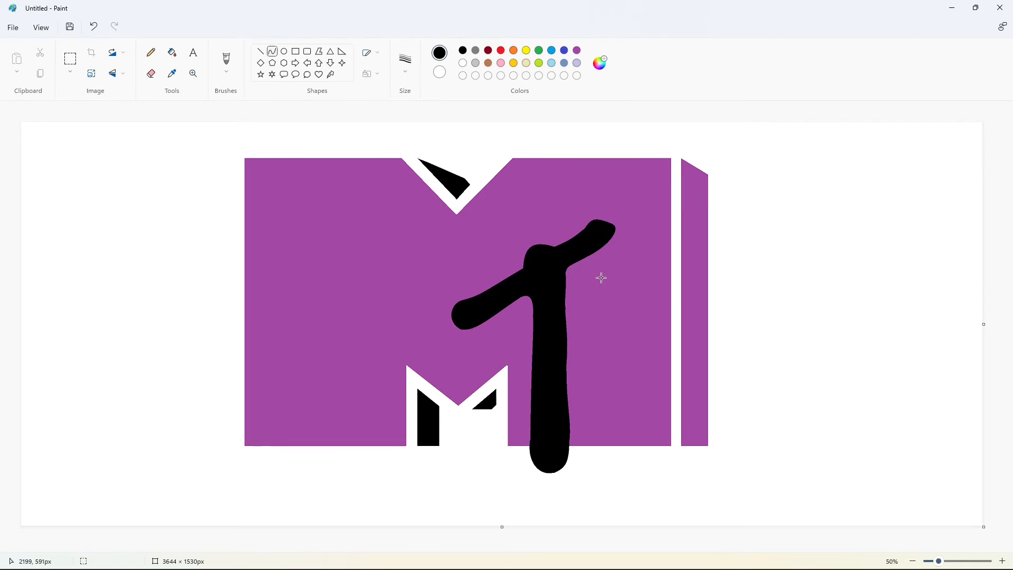
mouse_move(602, 278)
left_mouse_down()
mouse_move(575, 298)
mouse_move(569, 275)
mouse_move(596, 391)
mouse_move(626, 414)
mouse_move(606, 416)
mouse_move(651, 376)
mouse_move(663, 317)
mouse_move(694, 317)
mouse_move(700, 258)
mouse_move(729, 238)
mouse_move(713, 248)
mouse_move(726, 202)
mouse_move(739, 219)
mouse_move(724, 204)
mouse_move(747, 224)
mouse_move(680, 235)
left_mouse_up()
left_click(595, 264)
left_click(593, 355)
left_click(584, 334)
left_click(638, 338)
Draw the V's rounded bottom with a black curve and undo the unwanted last curve
left_click(605, 415)
left_click(672, 408)
left_click(634, 410)
left_click(635, 410)
left_click(687, 362)
key("ctrl+z")
Draw the V's outer right edge across the side strip and round off its upper right tip with black curves
left_click(679, 294)
left_click(760, 257)
left_click(768, 216)
key("ctrl+z")
left_click_drag(697, 208, 711, 198)
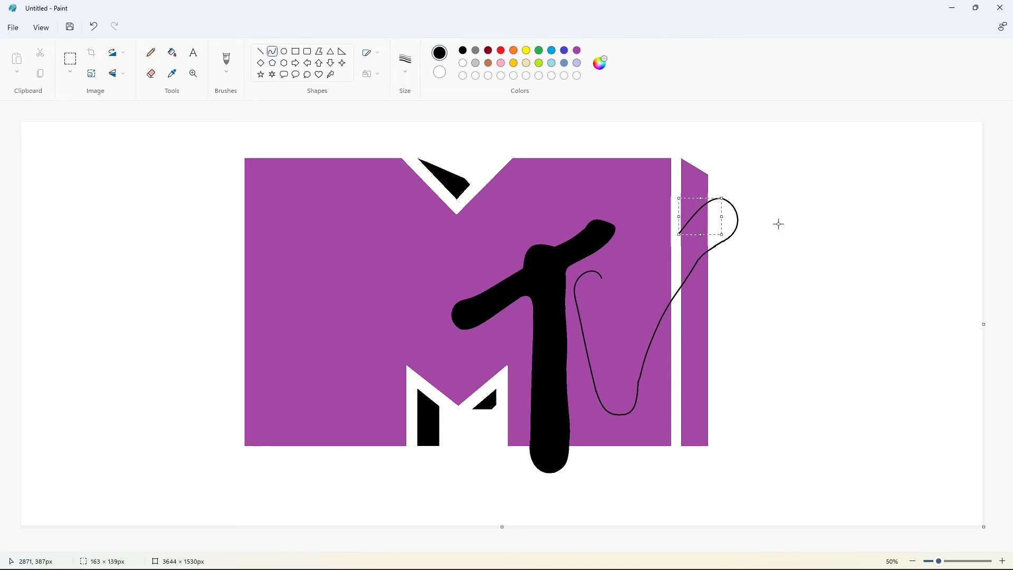
left_click(779, 223)
Try to draw the V's inner right edge as a curve running down from the upper tip
left_click_drag(680, 235, 623, 330)
left_click_drag(650, 282, 658, 270)
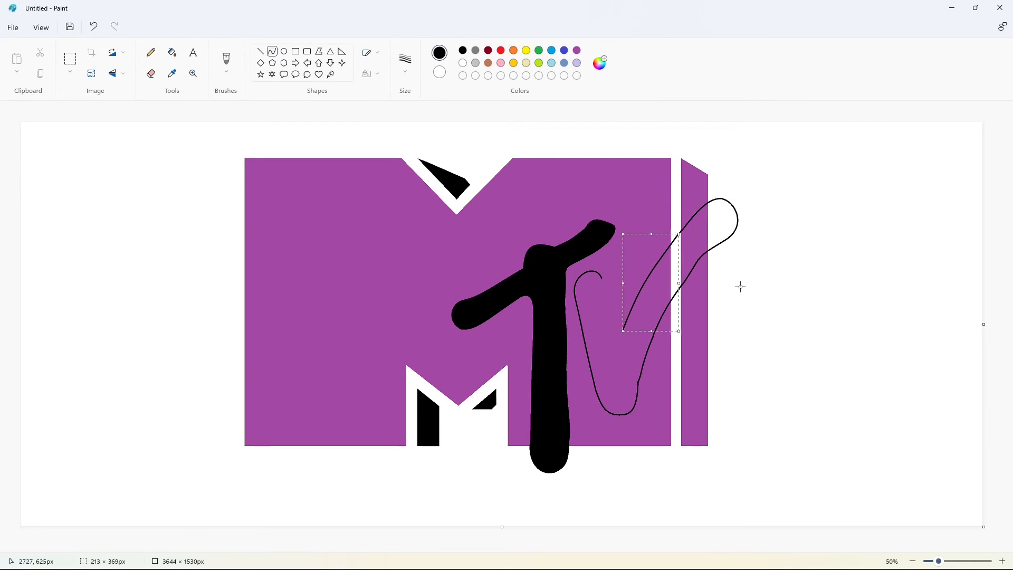
left_click_drag(740, 287, 706, 279)
key("ctrl+z")
key("ctrl+z")
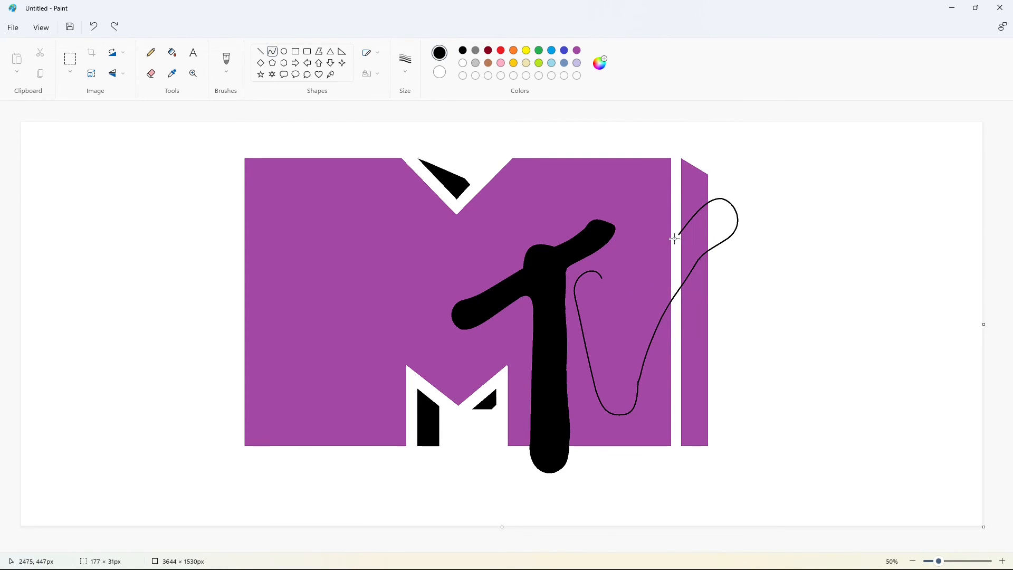
Complete the V's outline with curved inner right and left edges meeting in a small rounded notch
left_click_drag(679, 234, 624, 326)
left_click_drag(662, 258, 666, 257)
left_click_drag(624, 328, 617, 342)
mouse_move(610, 333)
left_mouse_down()
mouse_move(601, 276)
mouse_move(606, 308)
mouse_move(604, 285)
left_mouse_up()
Fill every section of the V with black, including the parts over the white gap and side strip
left_click(174, 55)
left_click(584, 303)
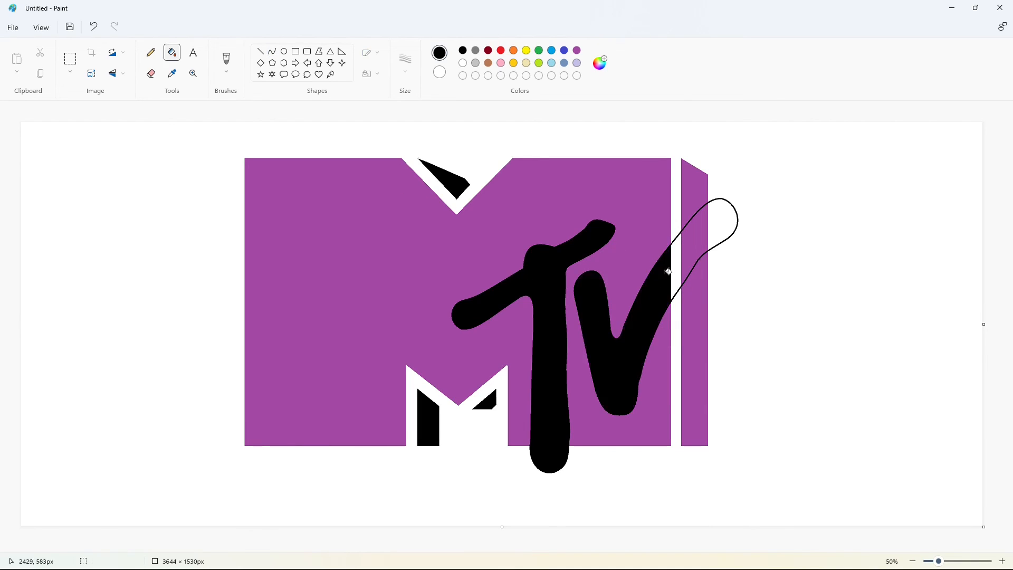
left_click(693, 242)
left_click(723, 223)
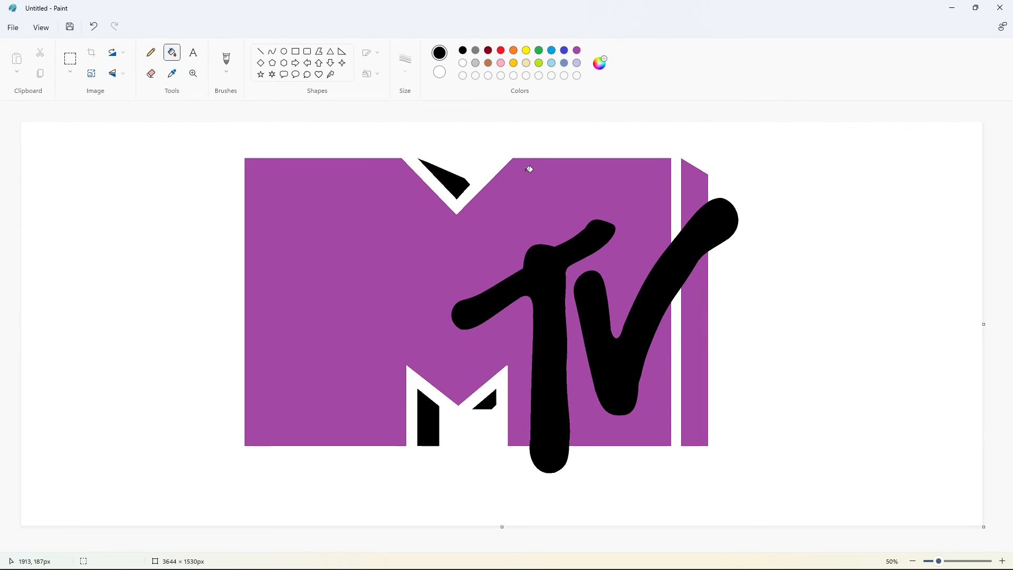
Add a bright turquoise blue to the custom colour palette
left_click(552, 50)
left_click(601, 63)
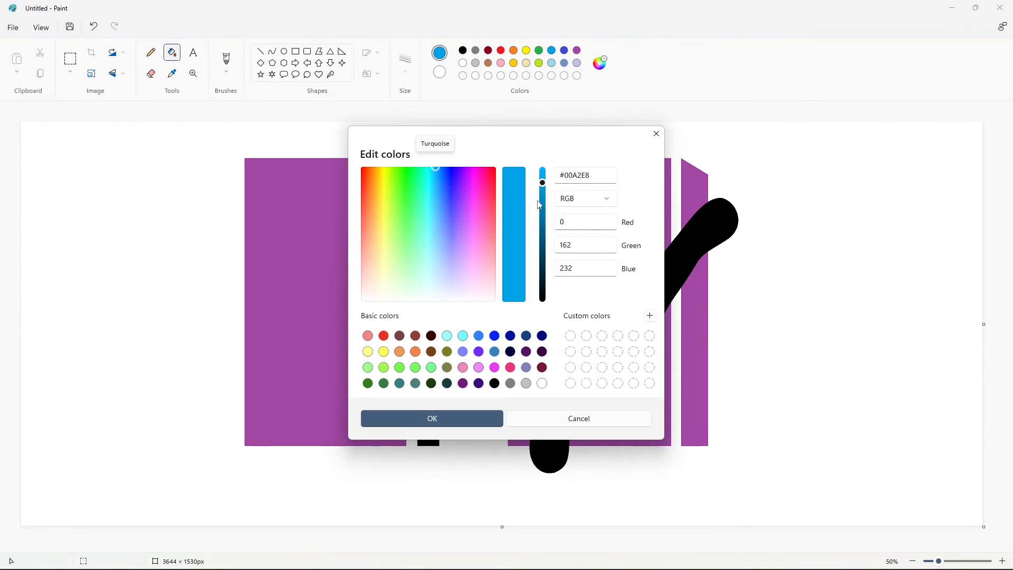
left_click(489, 417)
Mix a custom gold, #FFBE22, and fill the M's body with it
left_click(513, 63)
left_click(601, 63)
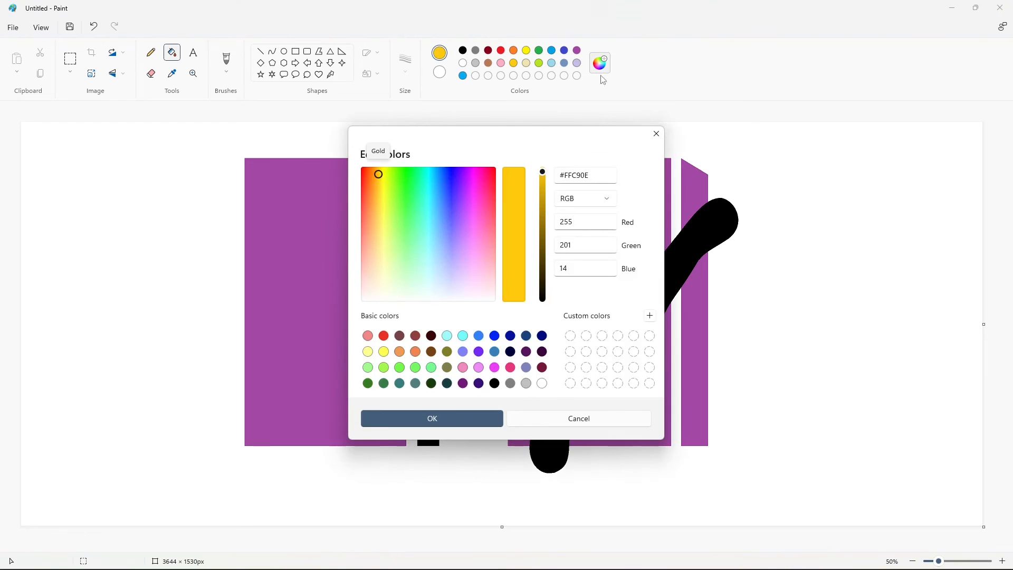
left_click_drag(378, 178, 378, 187)
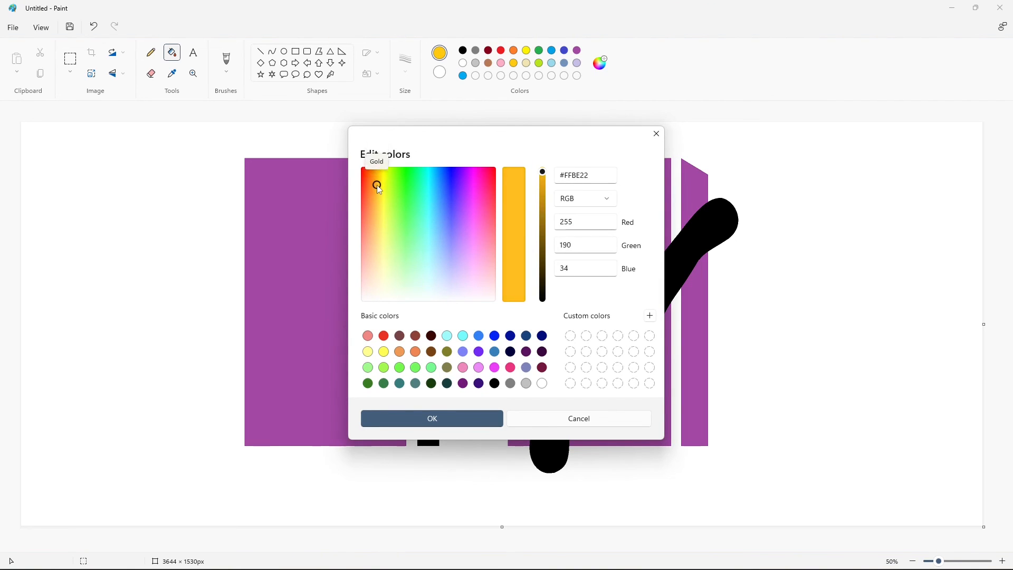
left_click(454, 420)
left_click(334, 224)
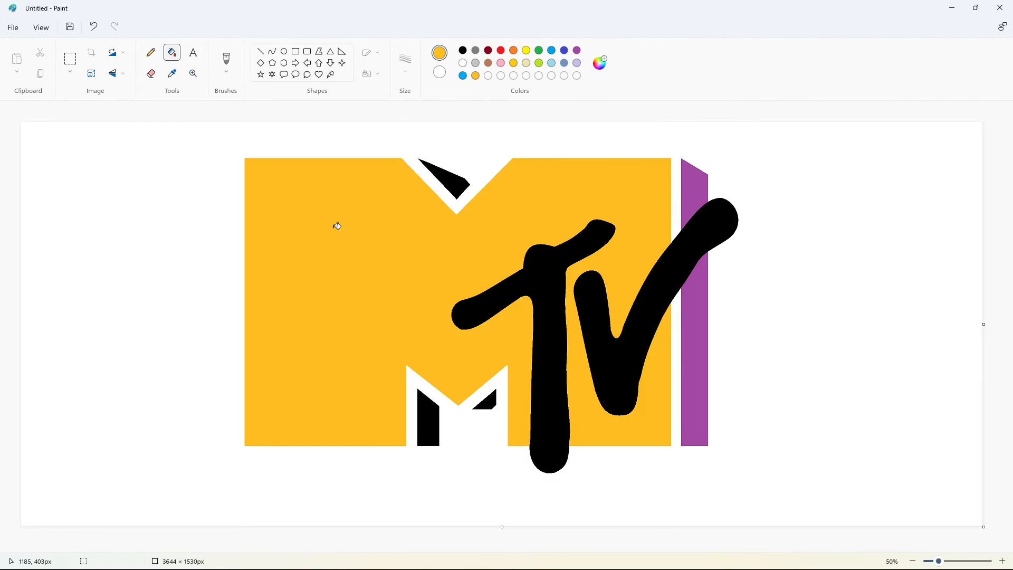
Fill the three inner wedges and both sections of the side strip with the custom turquoise blue
left_click(462, 75)
left_click(460, 184)
left_click(443, 408)
left_click(487, 403)
left_click(696, 343)
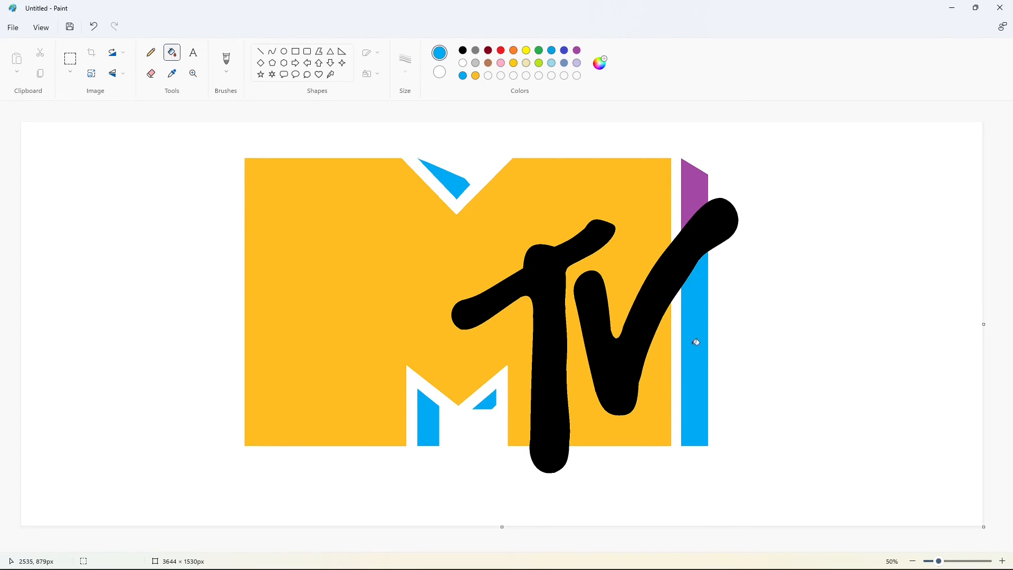
left_click(700, 182)
Fill the T and the V with red
left_click(501, 50)
left_click(545, 260)
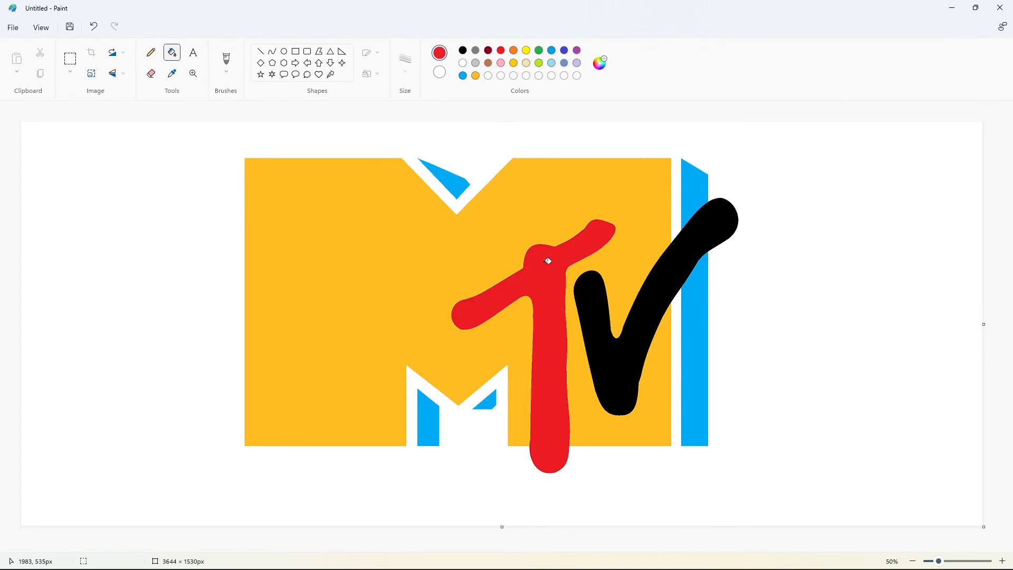
left_click(660, 278)
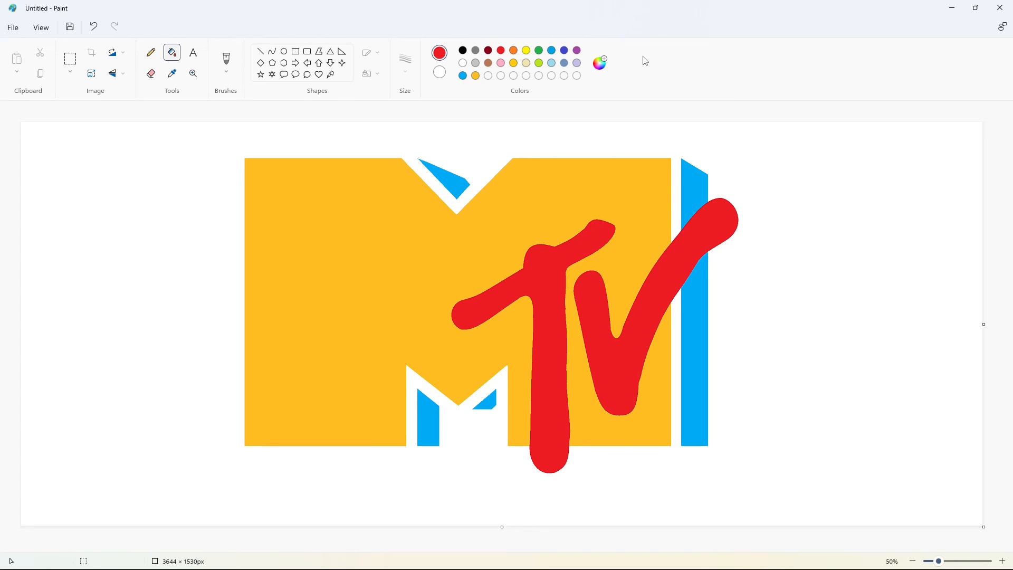